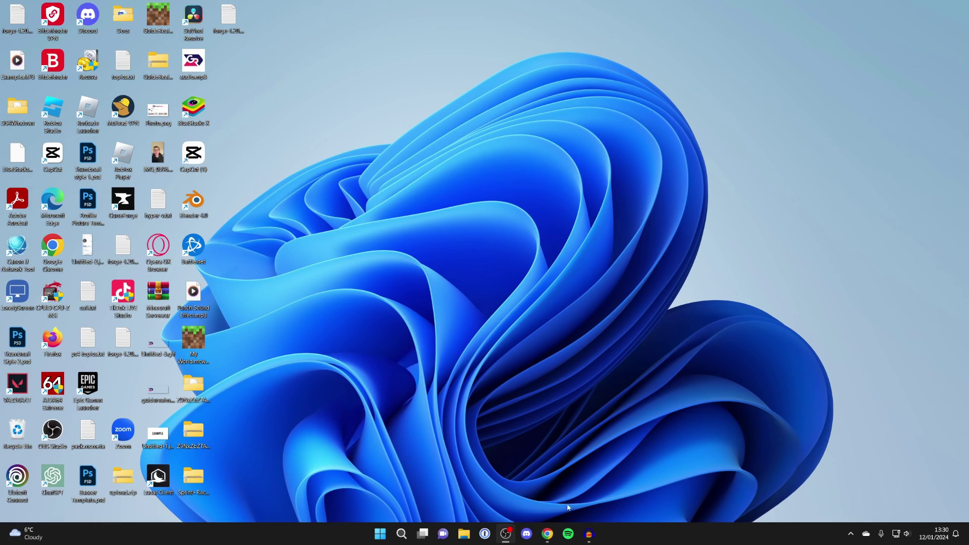
# Search Google for "fabric minecraft" and open the installer download page on the official Fabric website
pyautogui.click(548, 534)
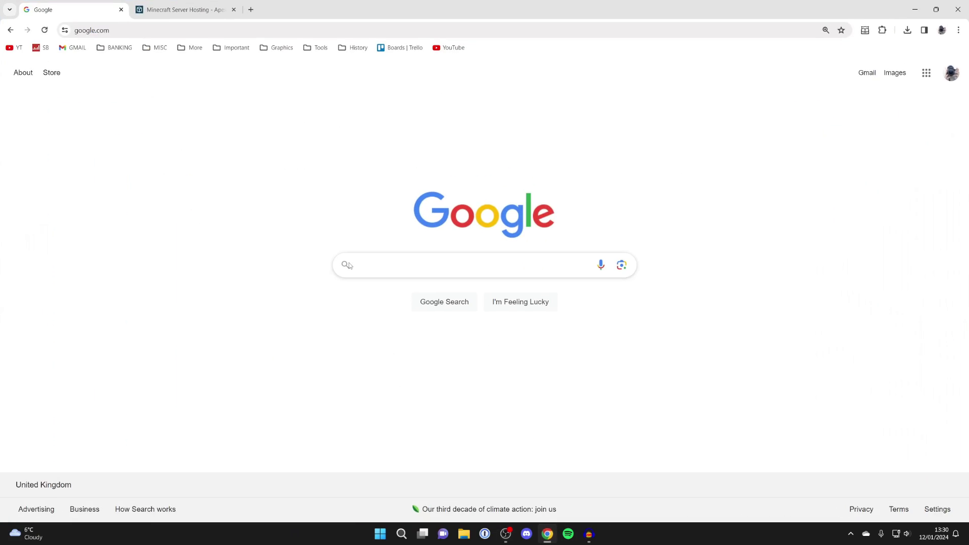
pyautogui.click(349, 262)
pyautogui.write('fabric ')
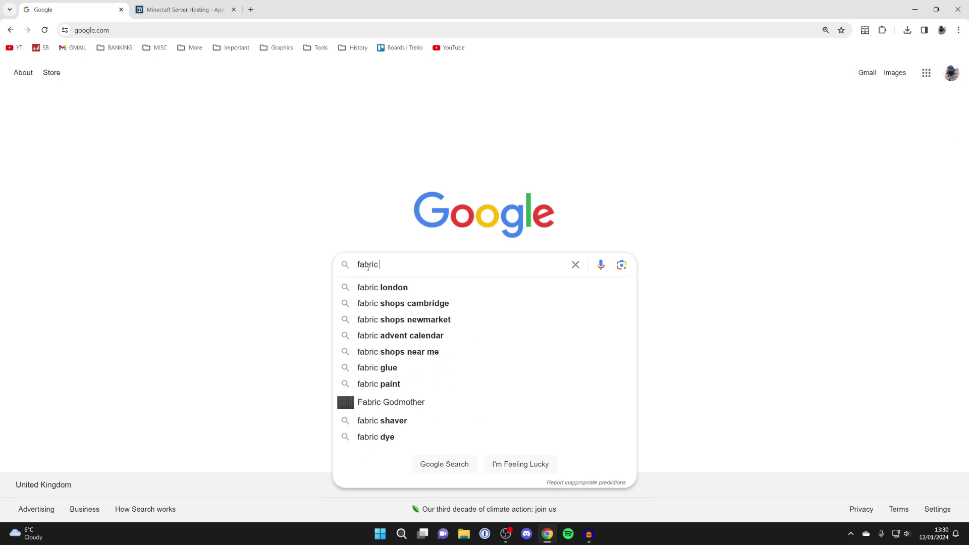
pyautogui.write('minecraft')
pyautogui.press('Return')
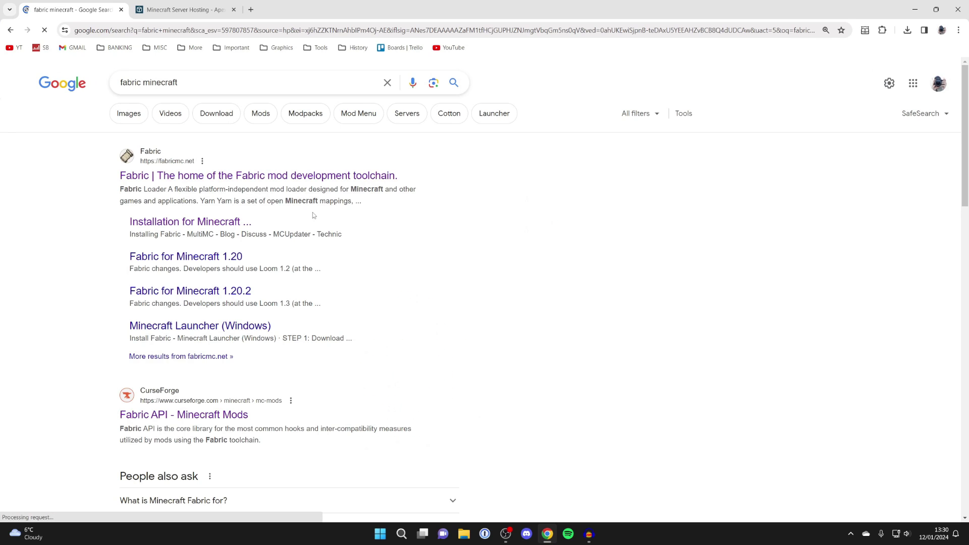
pyautogui.click(183, 176)
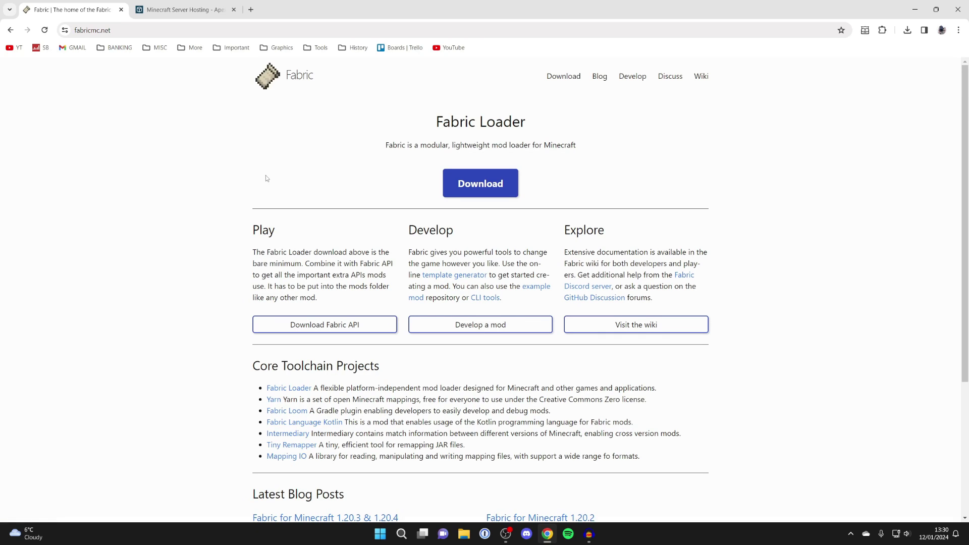
pyautogui.click(562, 76)
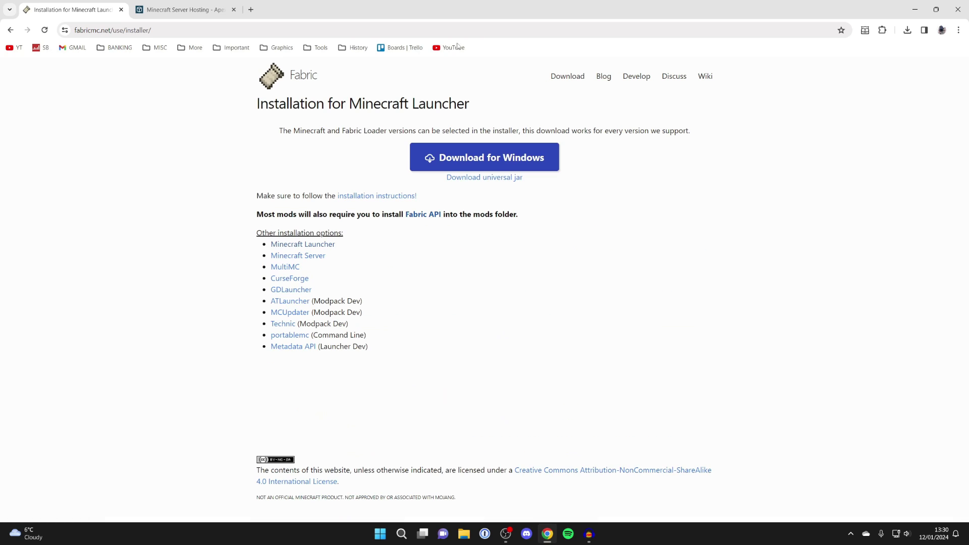
# Look over the Apex Hosting Minecraft server page and its feature overview
pyautogui.click(168, 9)
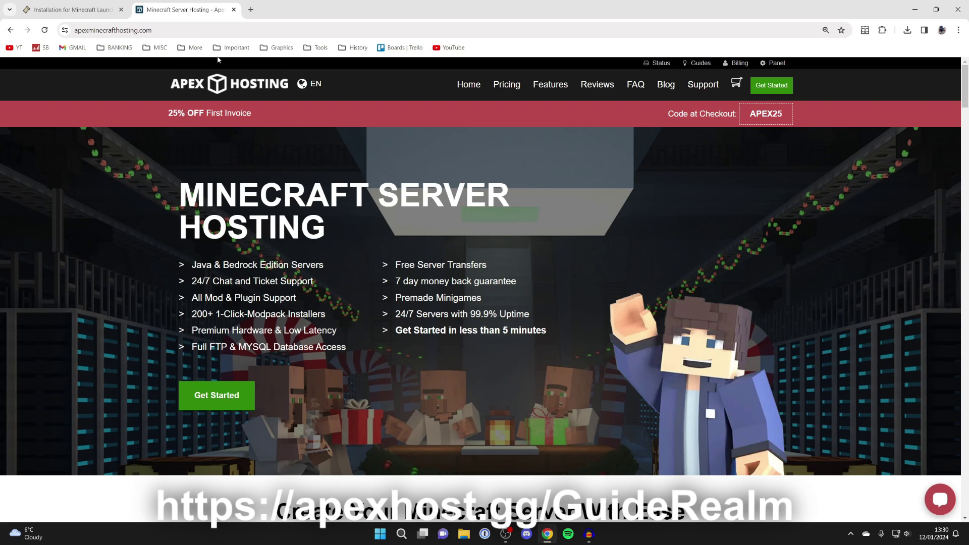
pyautogui.scroll(-7, 346, 192)
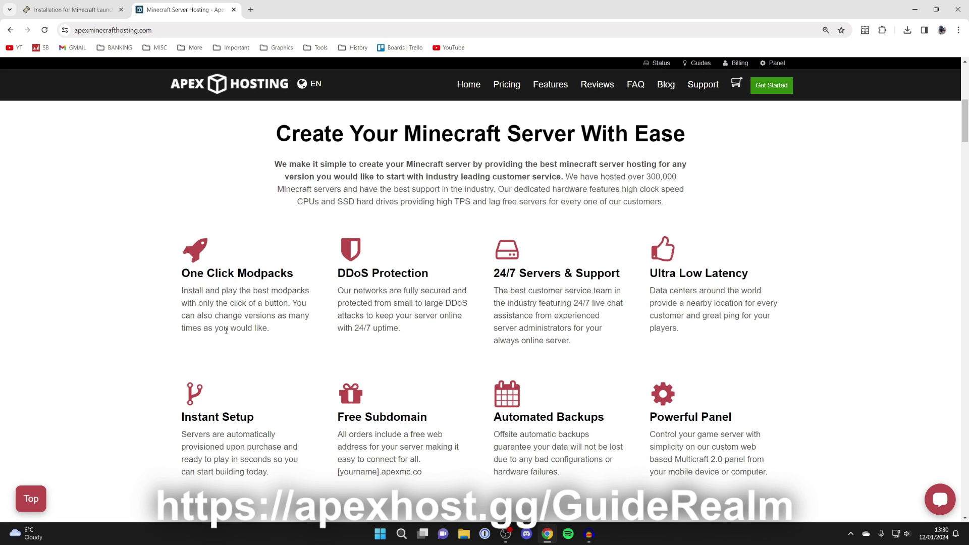
pyautogui.scroll(7, 228, 331)
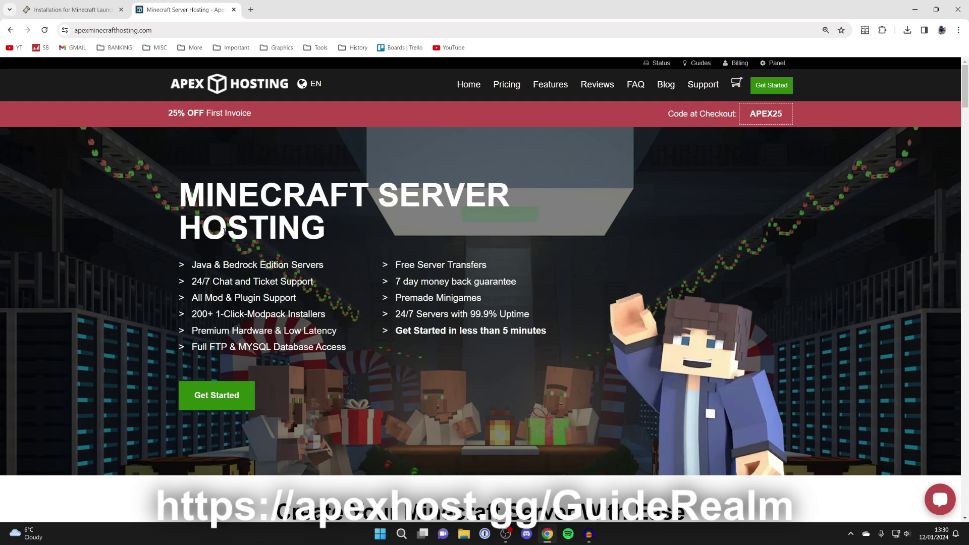
# Go from the Fabric installation page to the Fabric API project on CurseForge and show its list of files
pyautogui.click(98, 4)
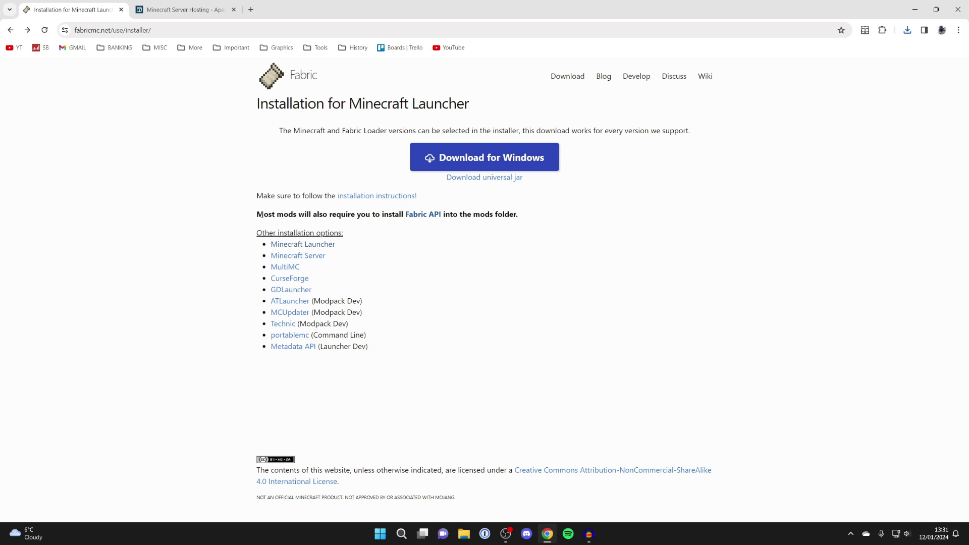
pyautogui.click(430, 216)
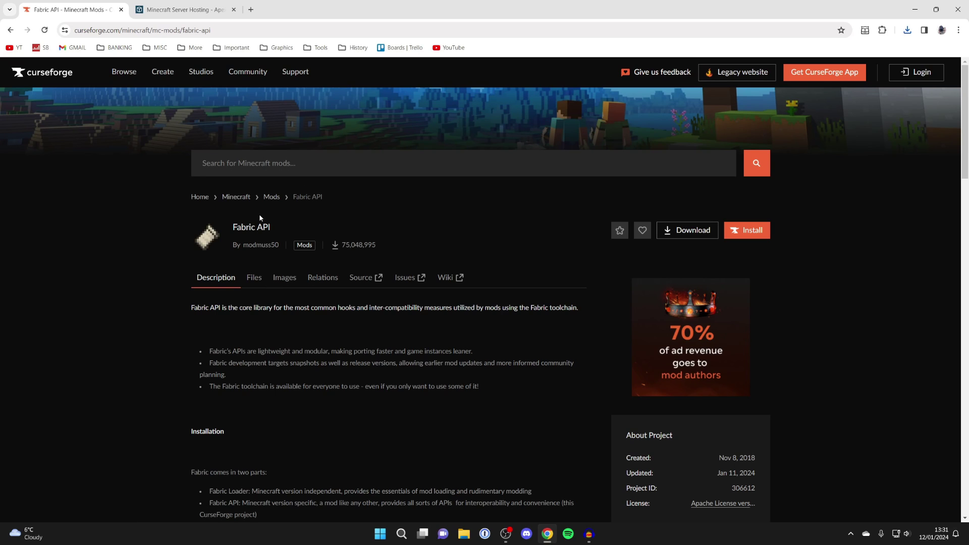
pyautogui.click(252, 285)
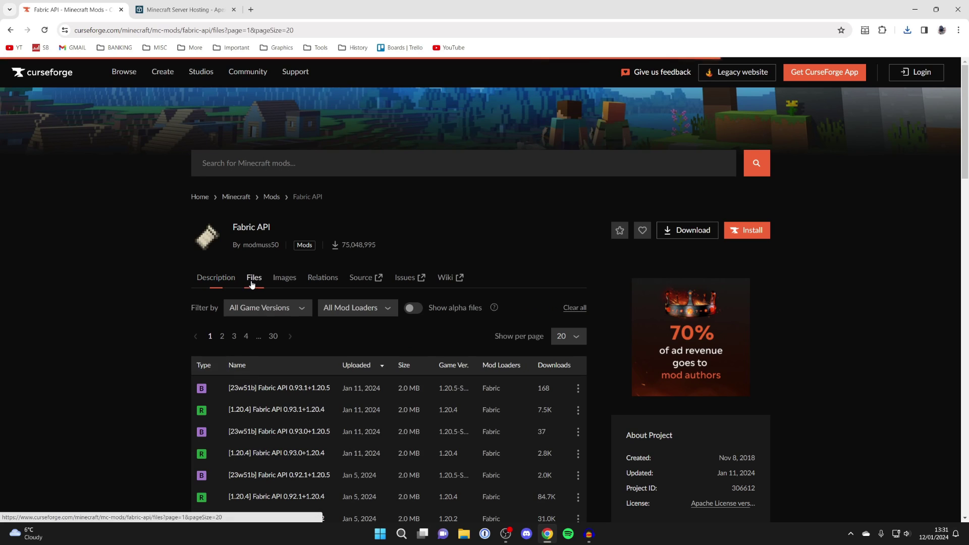
pyautogui.scroll(-3, 255, 278)
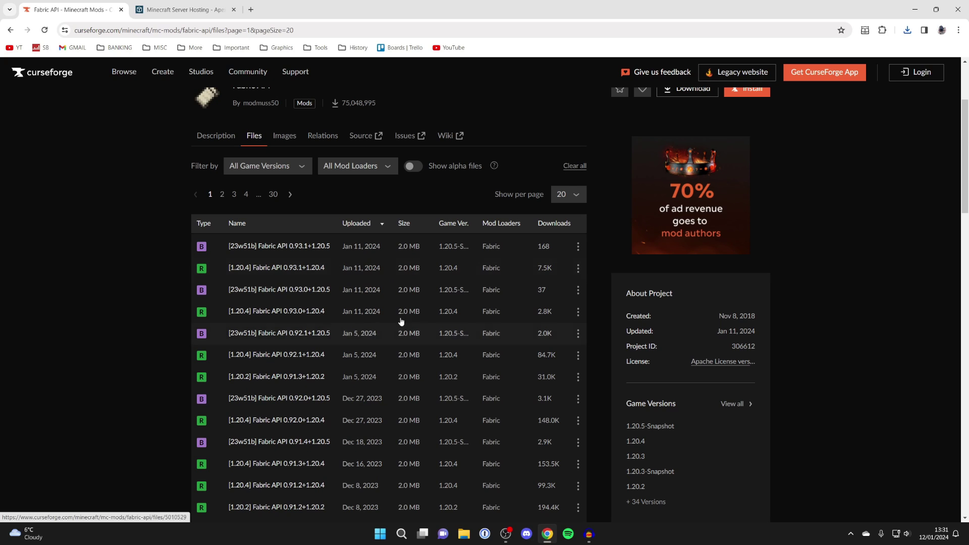
# Move the downloaded Fabric installer from the Downloads folder to the desktop and launch it
pyautogui.click(911, 4)
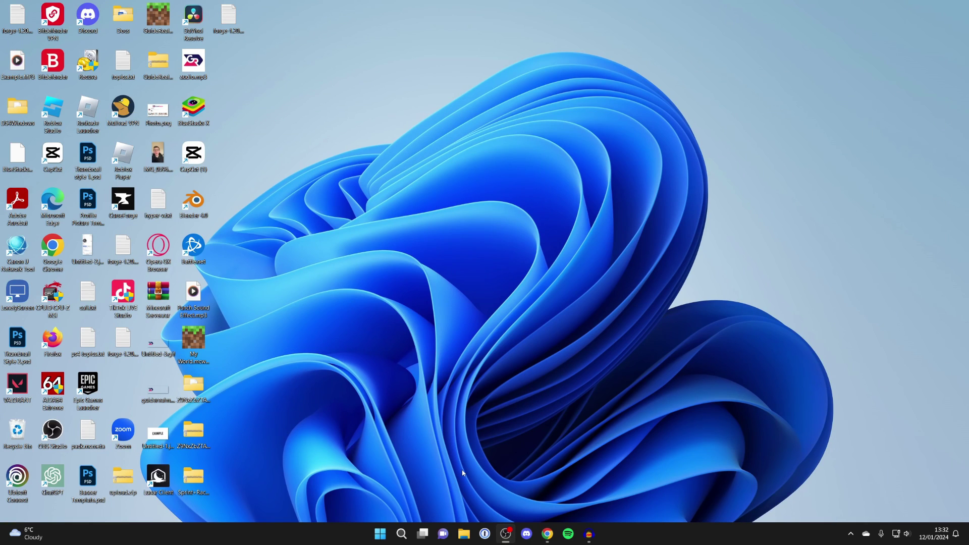
pyautogui.click(463, 539)
pyautogui.moveTo(504, 222); pyautogui.dragTo(487, 258)
pyautogui.click(807, 127)
pyautogui.doubleClick(485, 260)
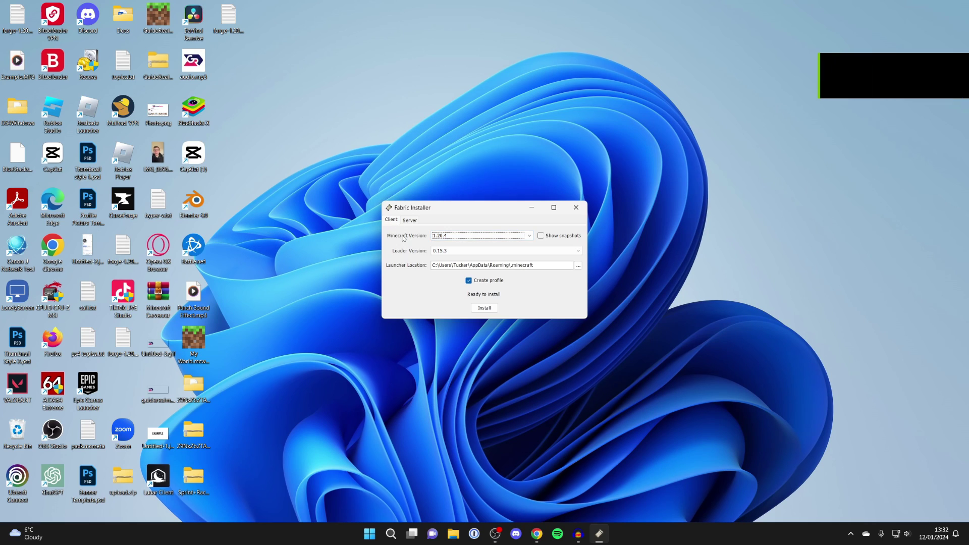
# Set the client's Minecraft version to 1.20.1, with loader version 0.15.3 and profile creation enabled
pyautogui.click(460, 236)
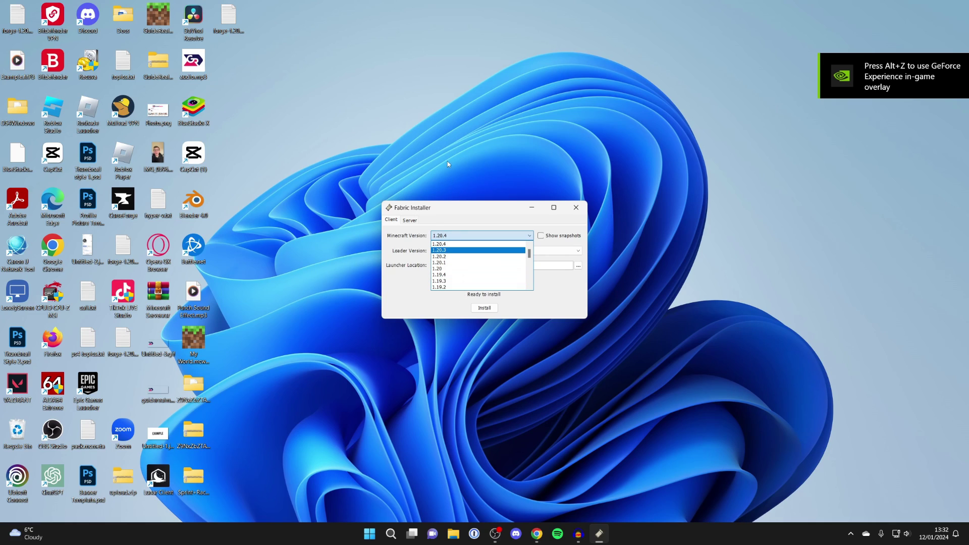
pyautogui.click(454, 263)
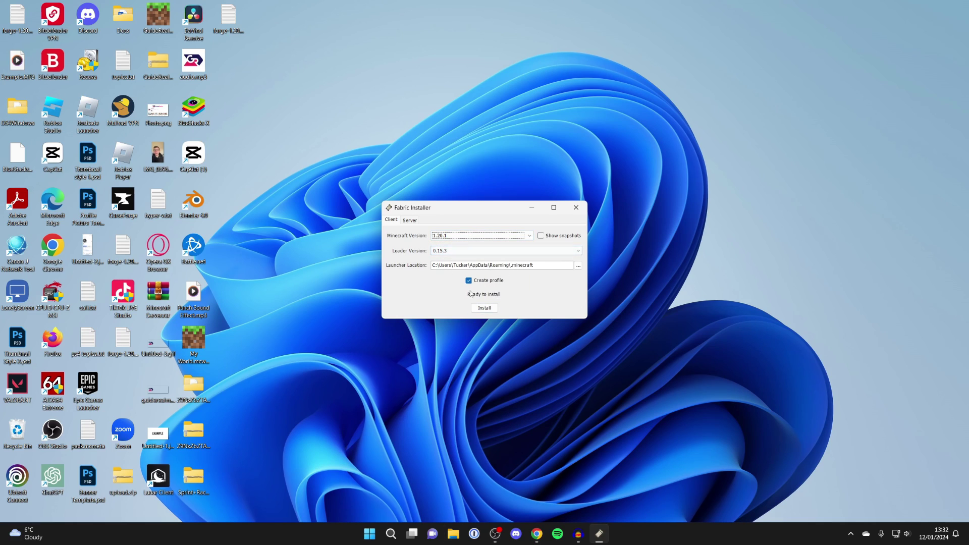
pyautogui.click(449, 251)
pyautogui.click(420, 249)
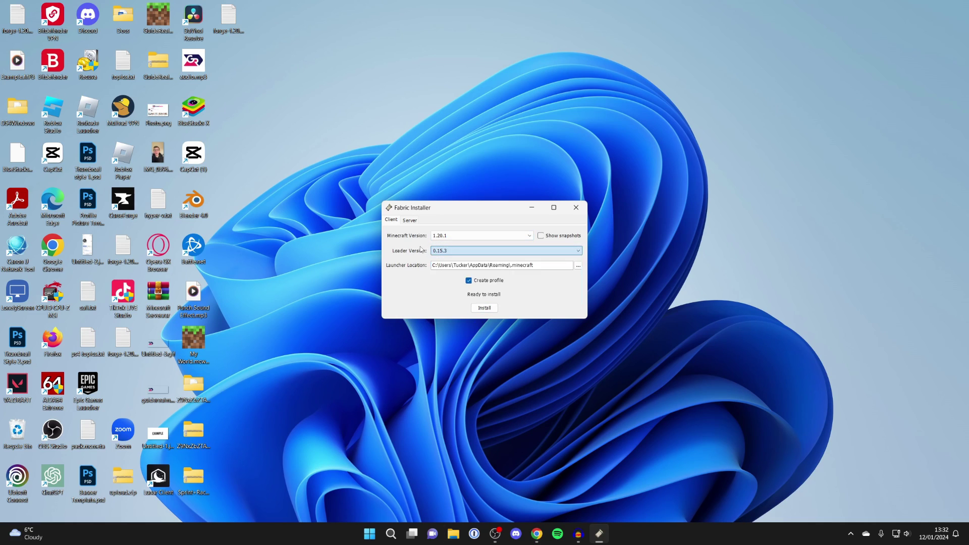
pyautogui.click(482, 284)
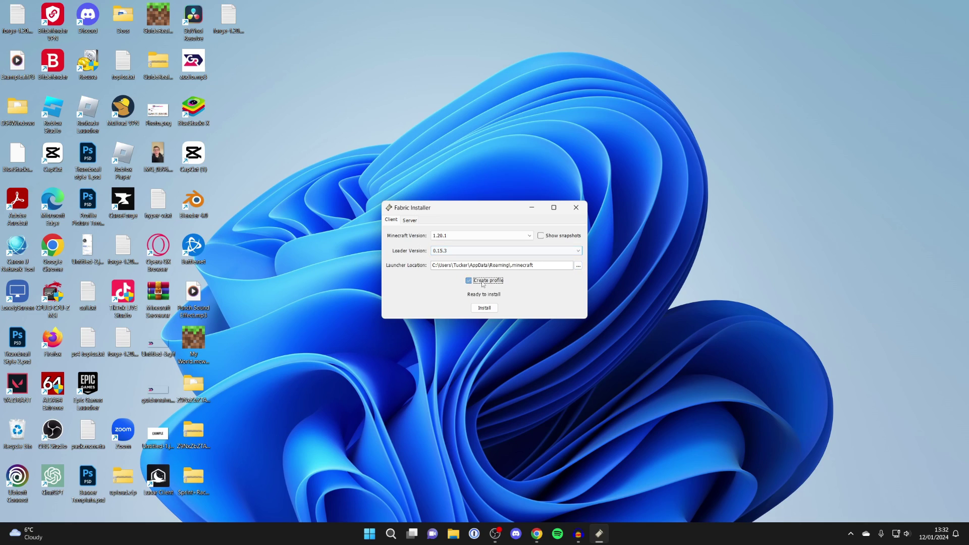
# Install the Fabric client with the chosen settings and close the installer
pyautogui.click(486, 307)
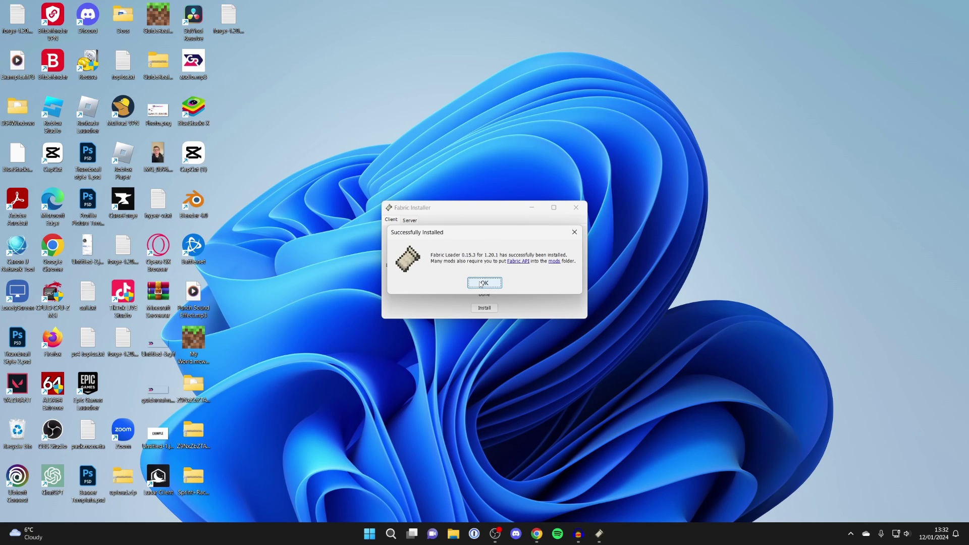
pyautogui.click(481, 284)
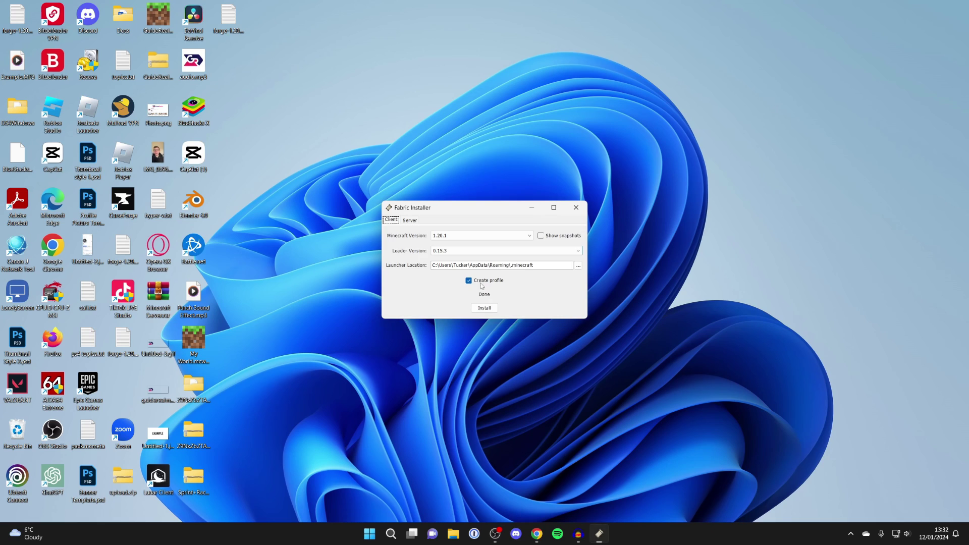
pyautogui.click(577, 208)
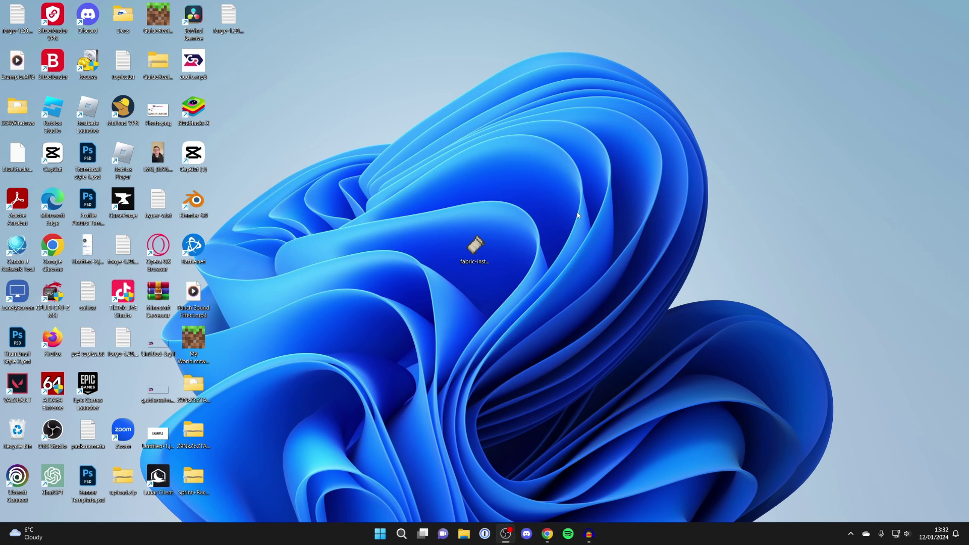
# Return to CurseForge in the browser and browse the full list of latest Minecraft mods for Fabric mods
pyautogui.click(547, 534)
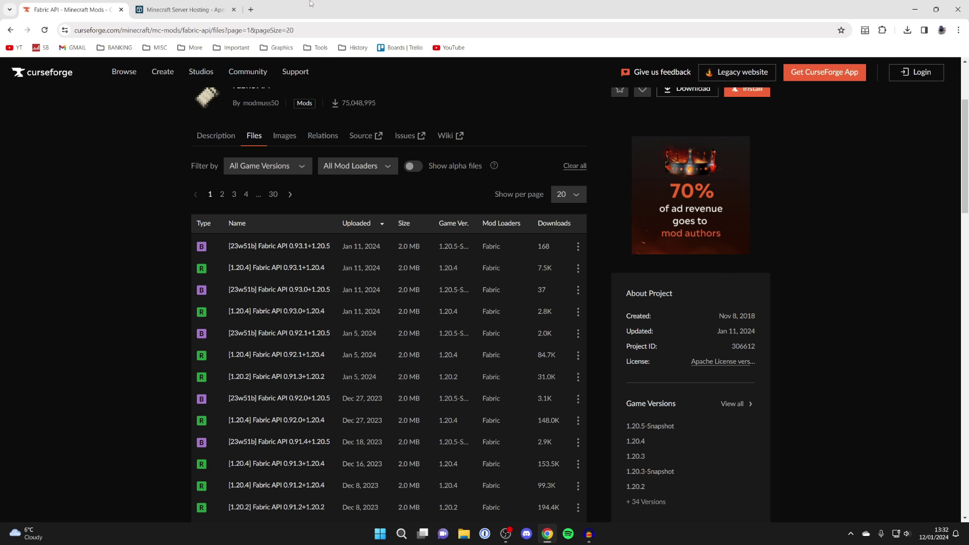
pyautogui.click(42, 72)
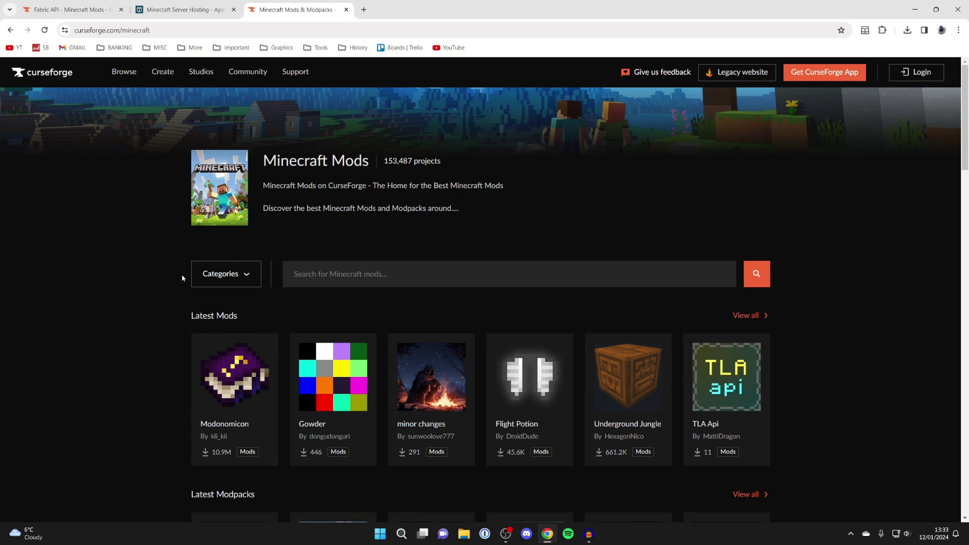
pyautogui.scroll(-2, 208, 240)
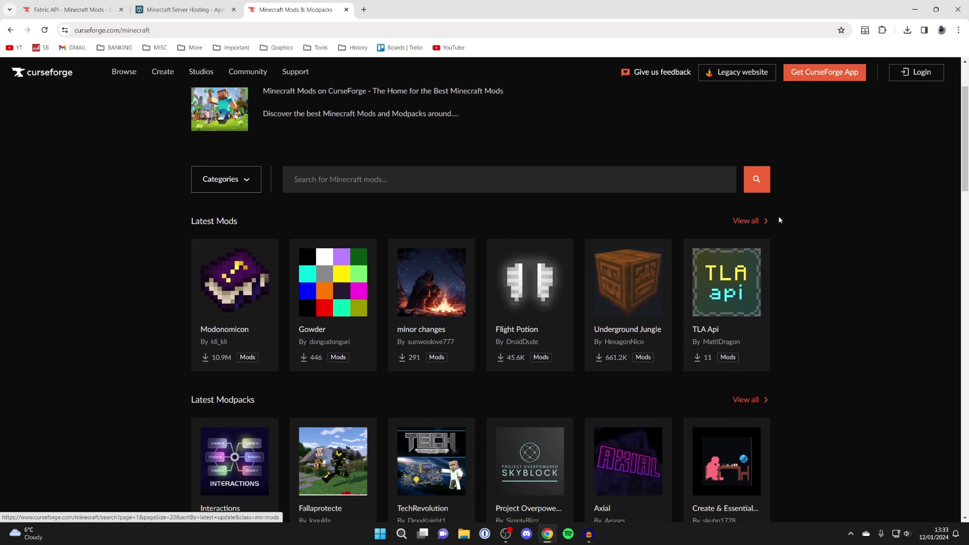
pyautogui.click(749, 223)
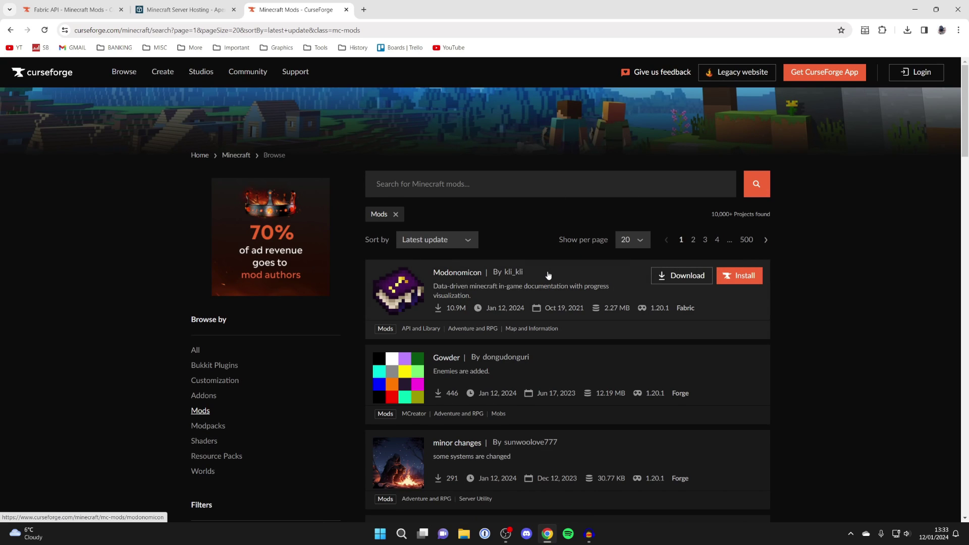
pyautogui.scroll(-1, 547, 270)
pyautogui.scroll(-3, 547, 271)
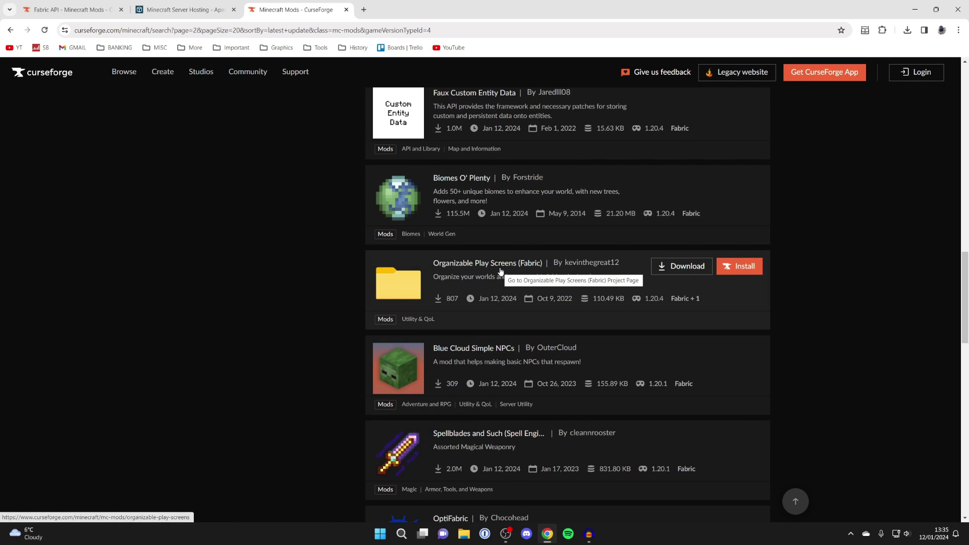
# Open the Organizable Play Screens (Fabric) mod and download its 1.1.5 file for Minecraft 1.20.1
pyautogui.click(500, 272)
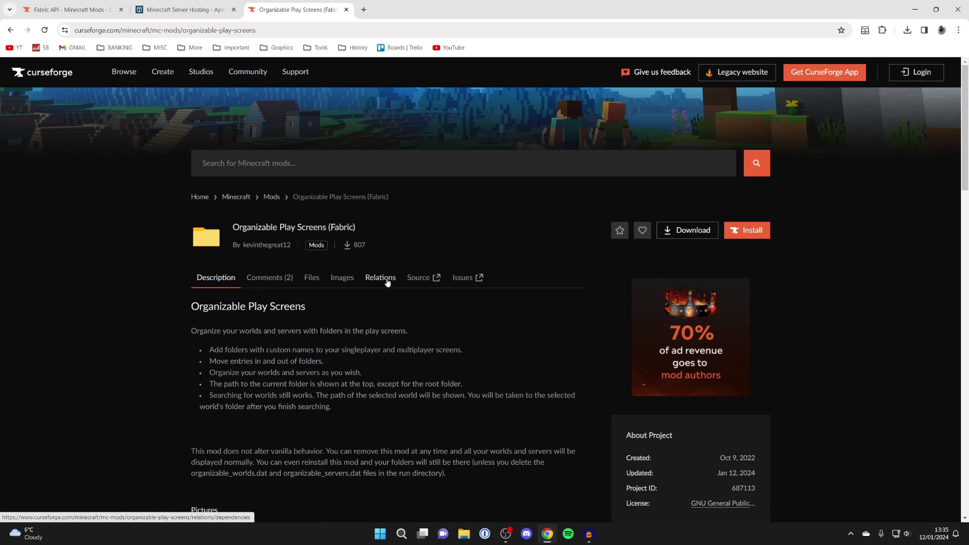
pyautogui.click(312, 278)
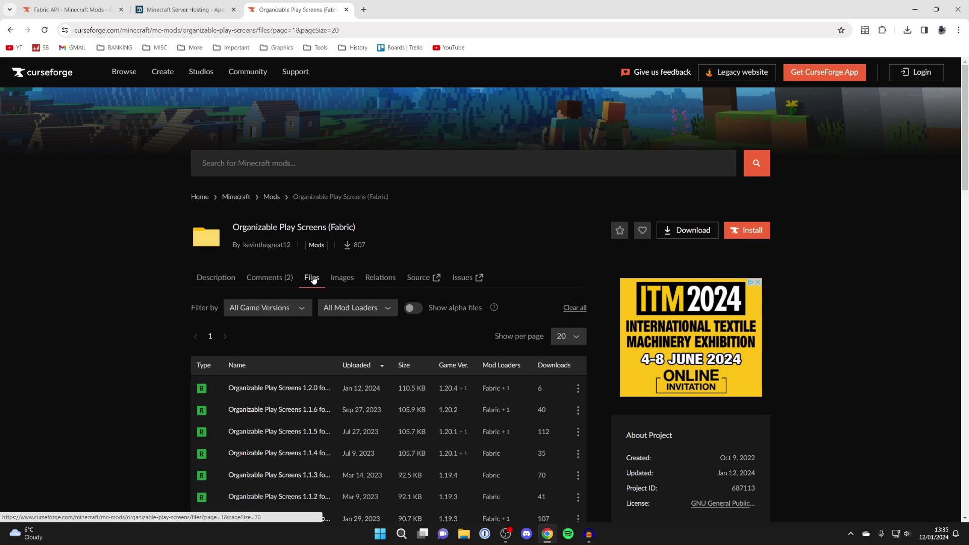
pyautogui.scroll(-3, 314, 279)
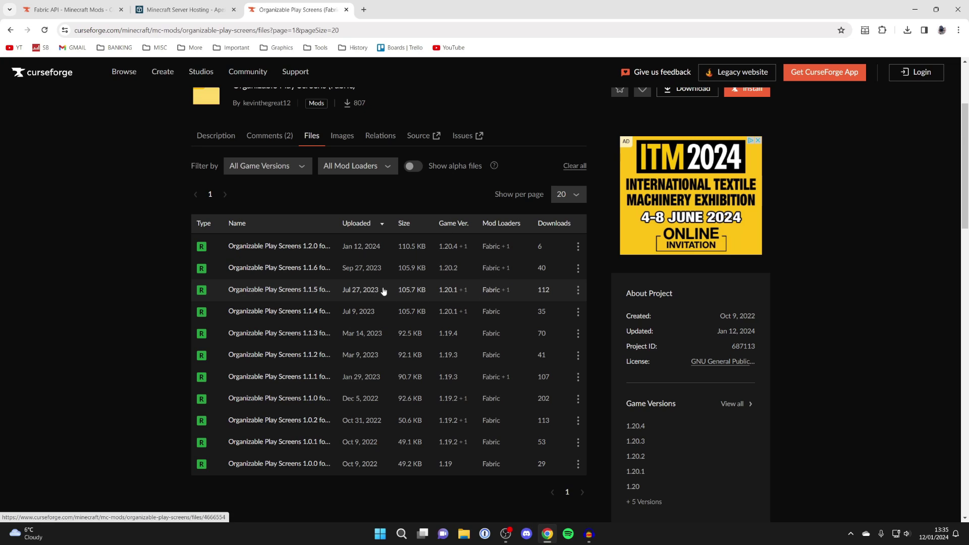
pyautogui.click(579, 294)
pyautogui.click(600, 334)
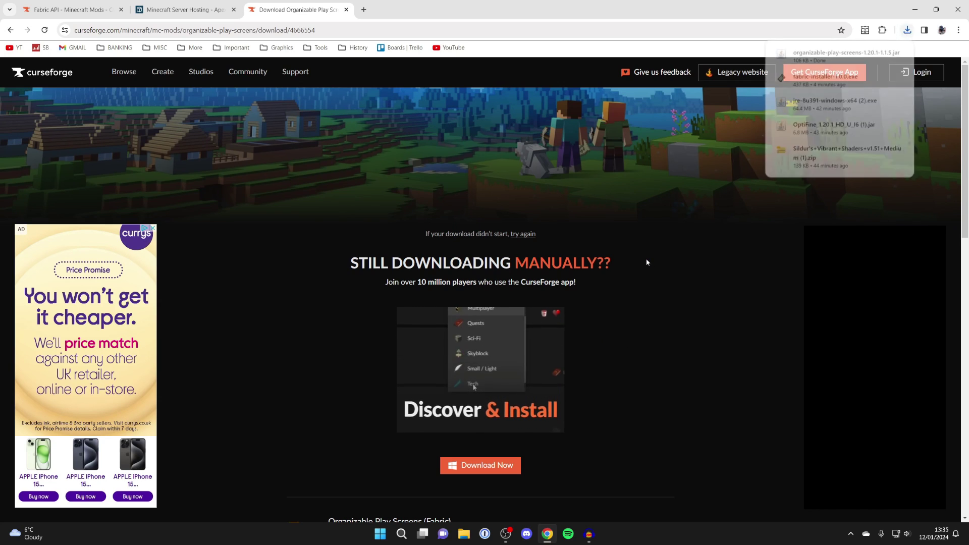
# Download the [1.20.1] Fabric API 0.91.0+1.20.1 file from the Fabric API files list
pyautogui.click(107, 5)
pyautogui.scroll(-5, 362, 228)
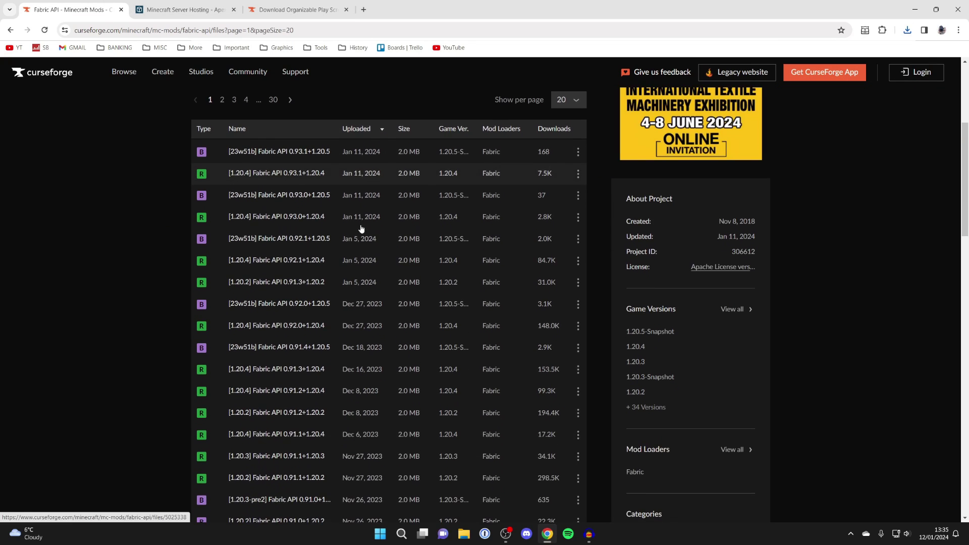
pyautogui.scroll(-1, 361, 225)
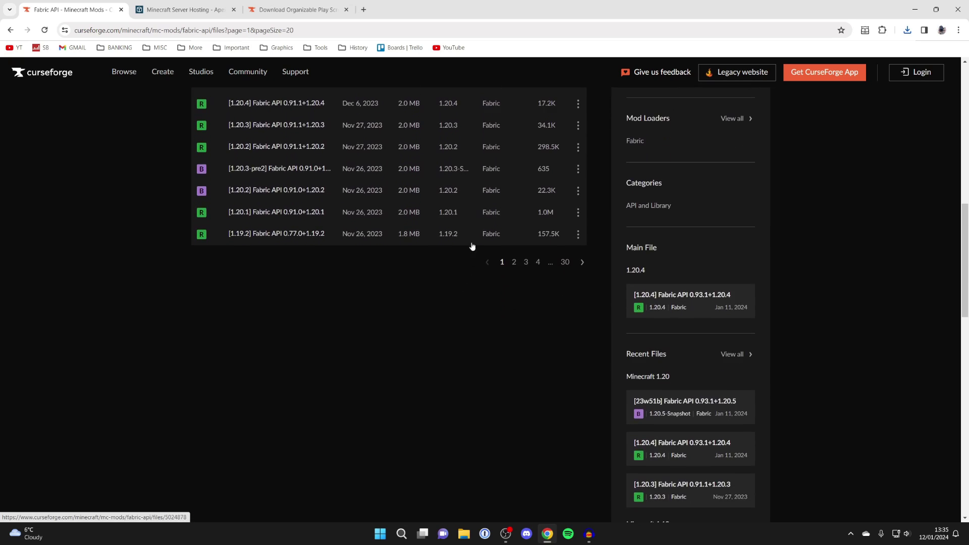
pyautogui.click(578, 309)
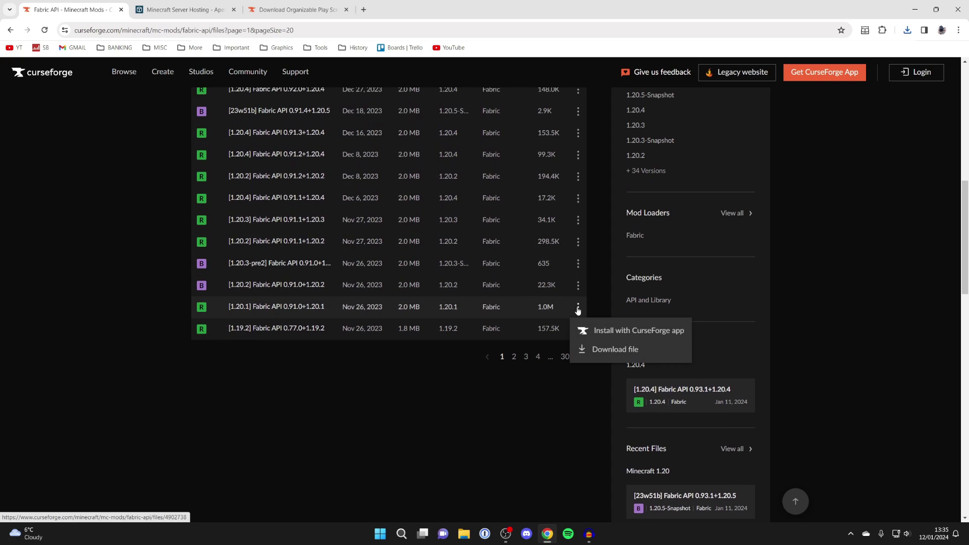
pyautogui.click(611, 347)
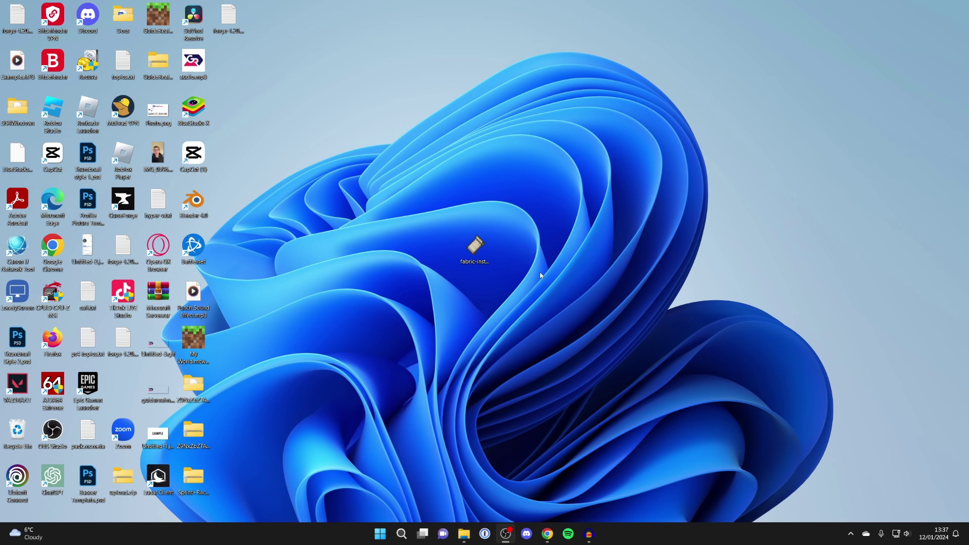
# Move fabric-api-0.91.0+1.20.1.jar and organizable-play-screens-1.20.1-1.1.5.jar from the Downloads folder to the desktop, and close the folder window
pyautogui.click(464, 533)
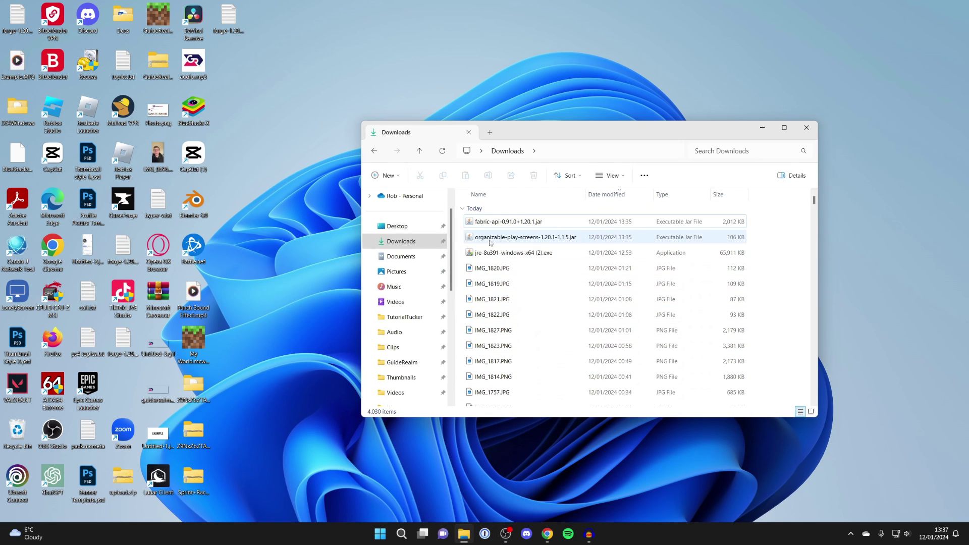
pyautogui.click(500, 222)
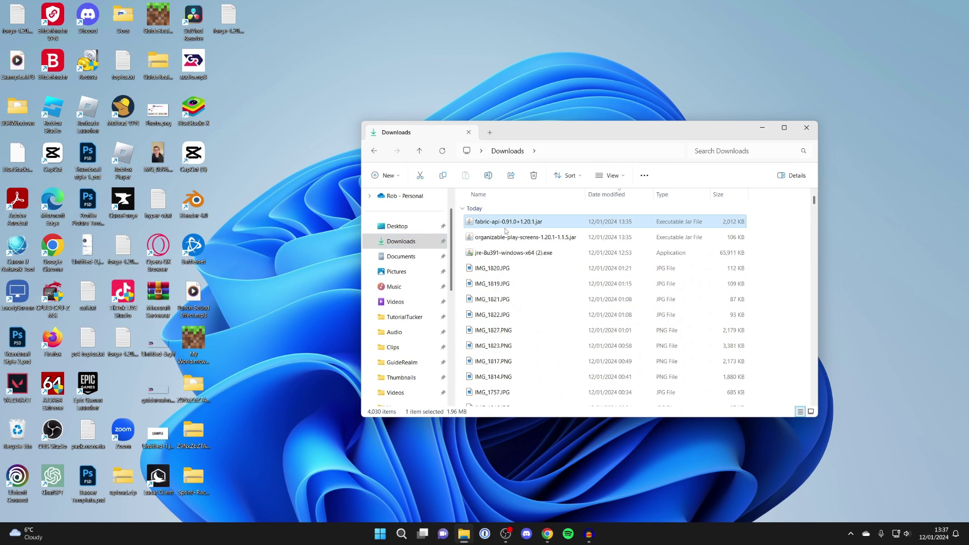
pyautogui.keyDown('shift'); pyautogui.click(525, 238); pyautogui.keyUp('shift')
pyautogui.moveTo(525, 238); pyautogui.dragTo(328, 229)
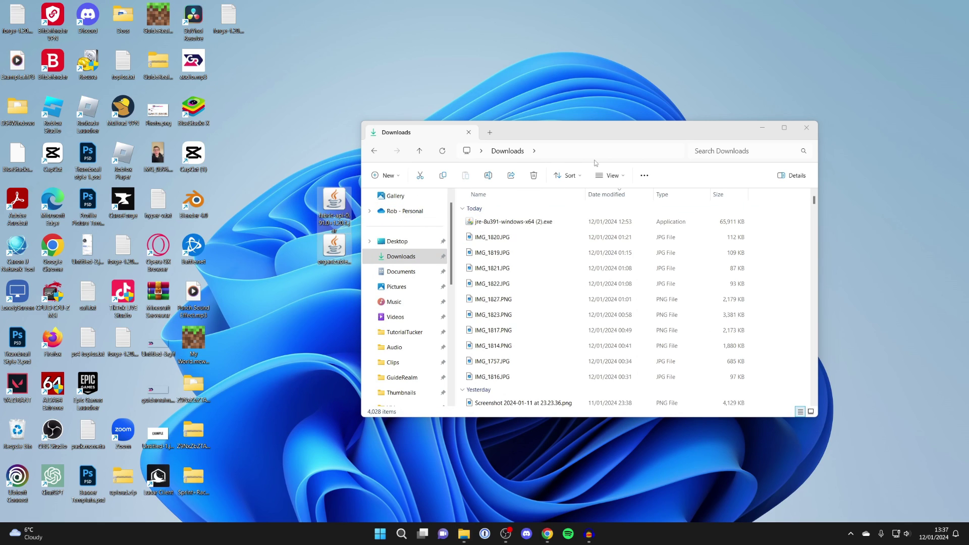
pyautogui.click(807, 129)
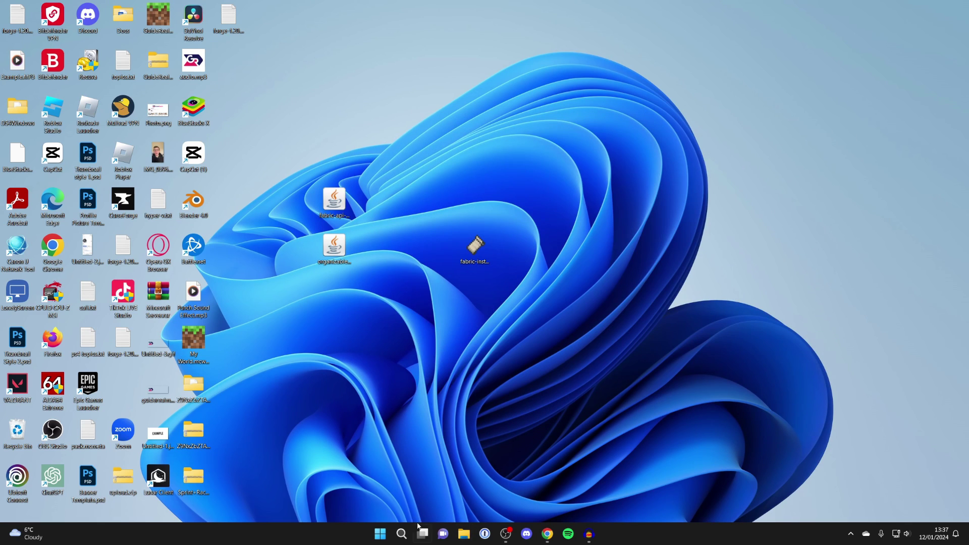
# Open the Roaming application data folder by running %appdata% from the Windows Run dialog
pyautogui.click(402, 533)
pyautogui.write('run')
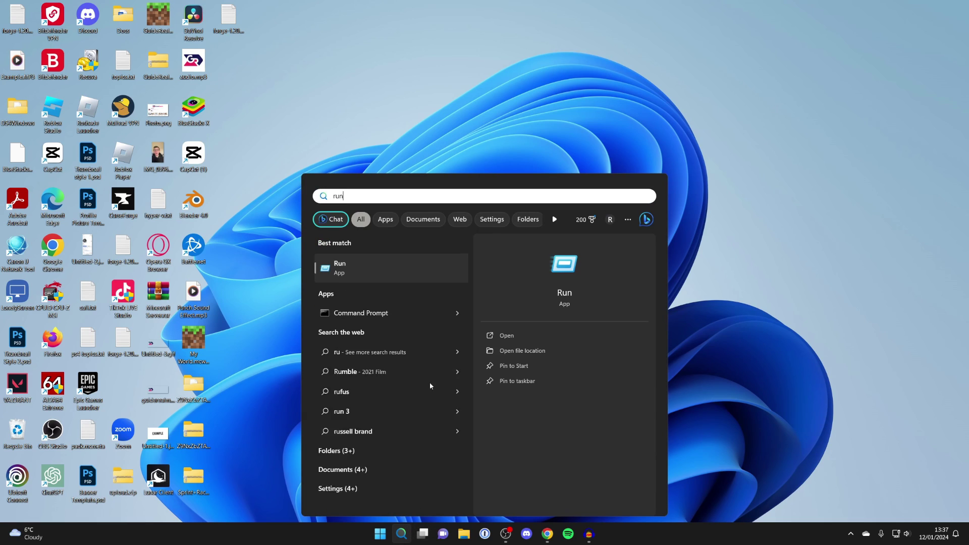
pyautogui.press('Return')
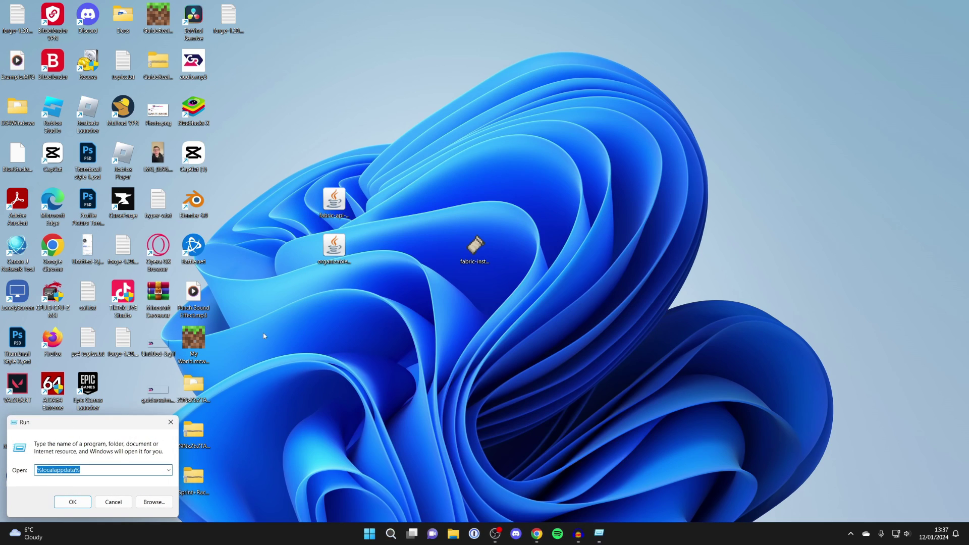
pyautogui.moveTo(90, 425); pyautogui.dragTo(501, 210)
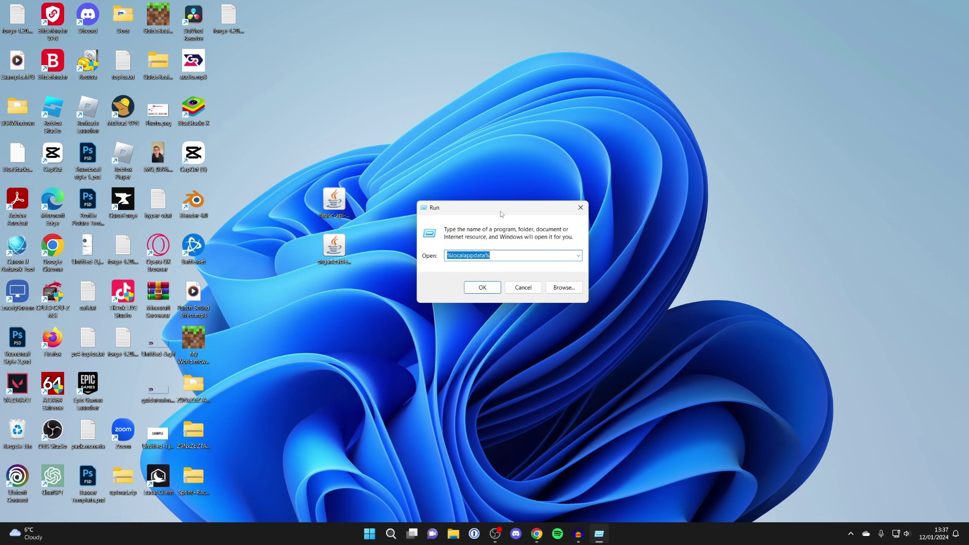
pyautogui.click(498, 256)
pyautogui.hotkey('ctrl', 'a')
pyautogui.write('%a')
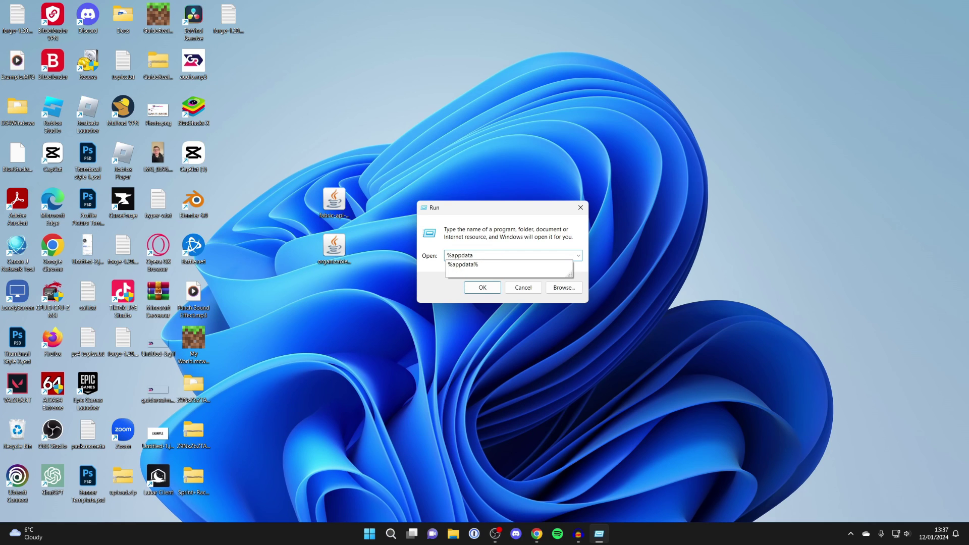
pyautogui.write('ppdata%')
pyautogui.press('Return')
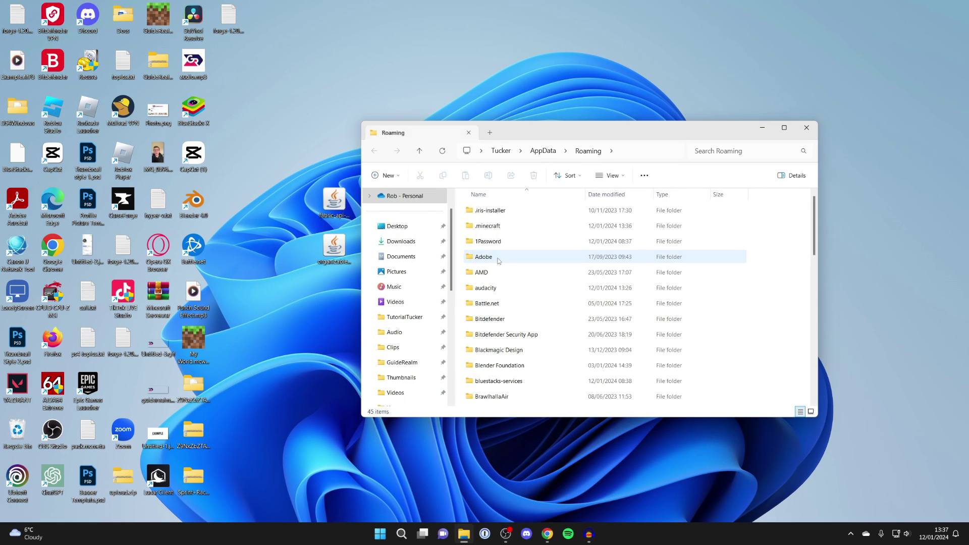
# Open the mods folder inside .minecraft and place its window clear of the two jar files on the desktop
pyautogui.moveTo(576, 135); pyautogui.dragTo(430, 144)
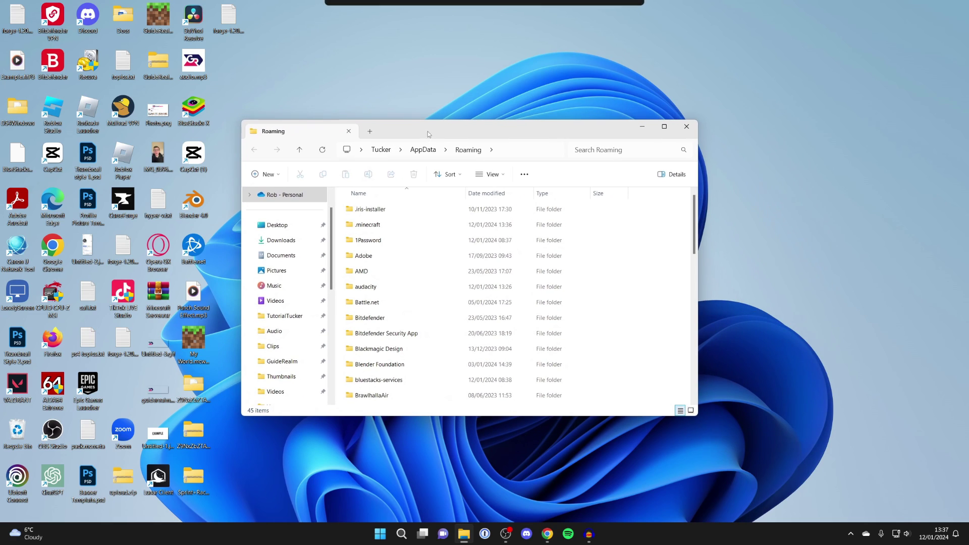
pyautogui.doubleClick(388, 226)
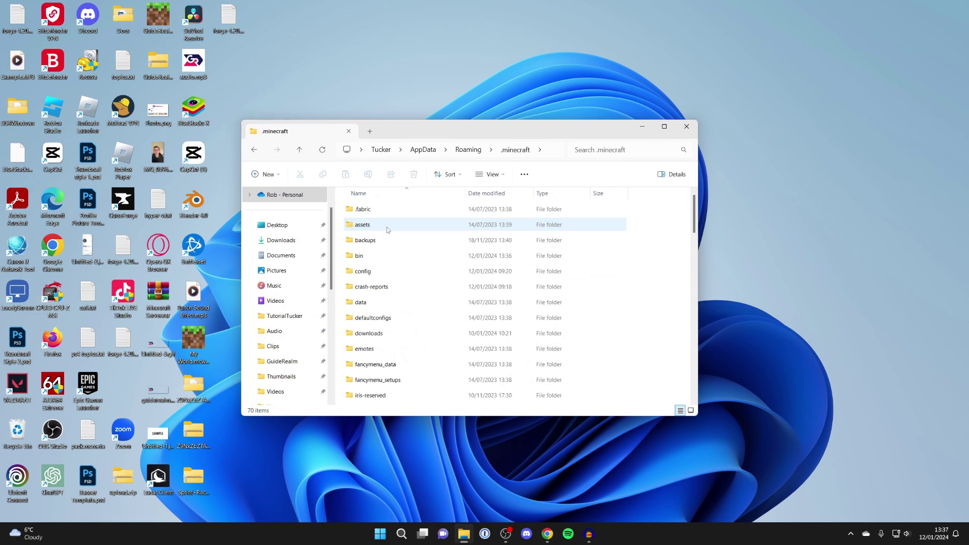
pyautogui.scroll(-2, 388, 230)
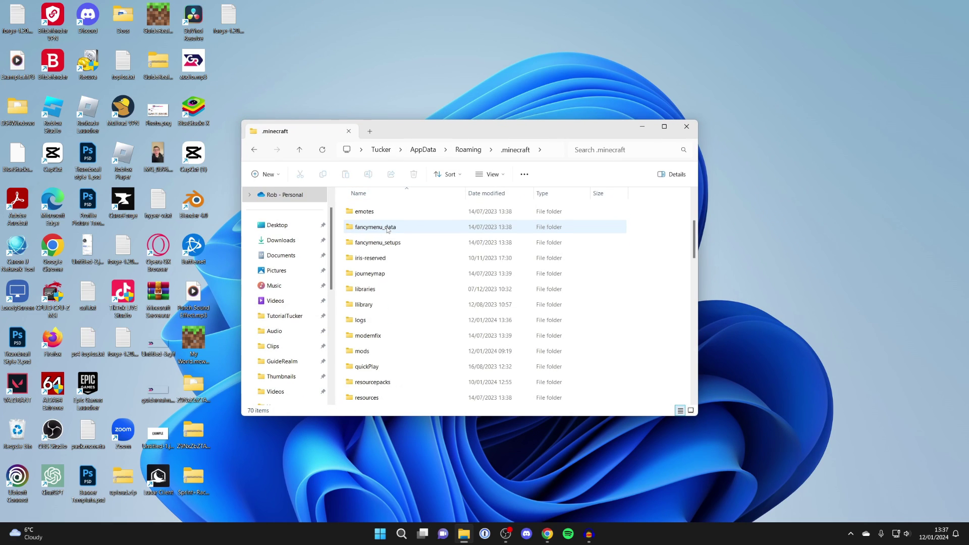
pyautogui.doubleClick(362, 304)
pyautogui.moveTo(439, 136); pyautogui.dragTo(644, 124)
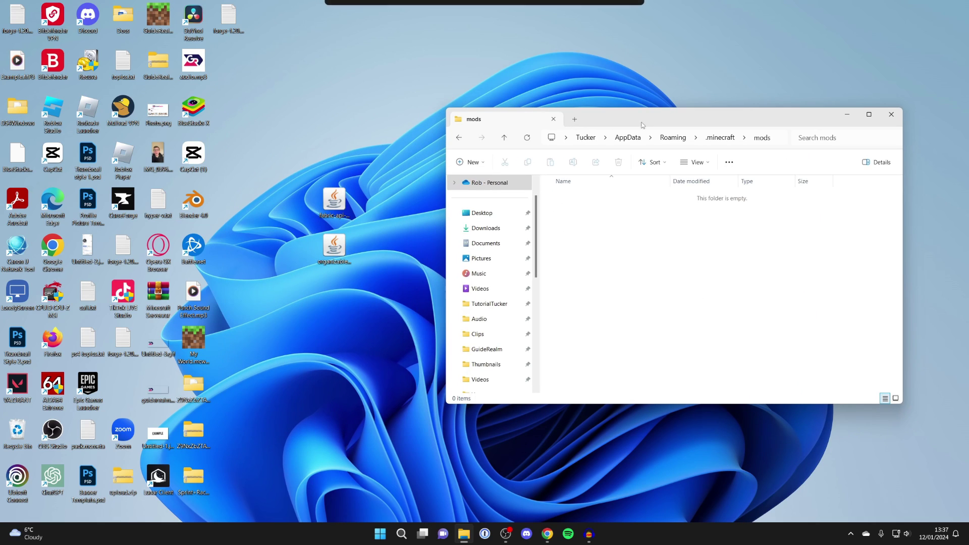
# Move the Fabric API and Organizable Play Screens jar files from the desktop into the mods folder, and close its window
pyautogui.moveTo(356, 181); pyautogui.dragTo(305, 268)
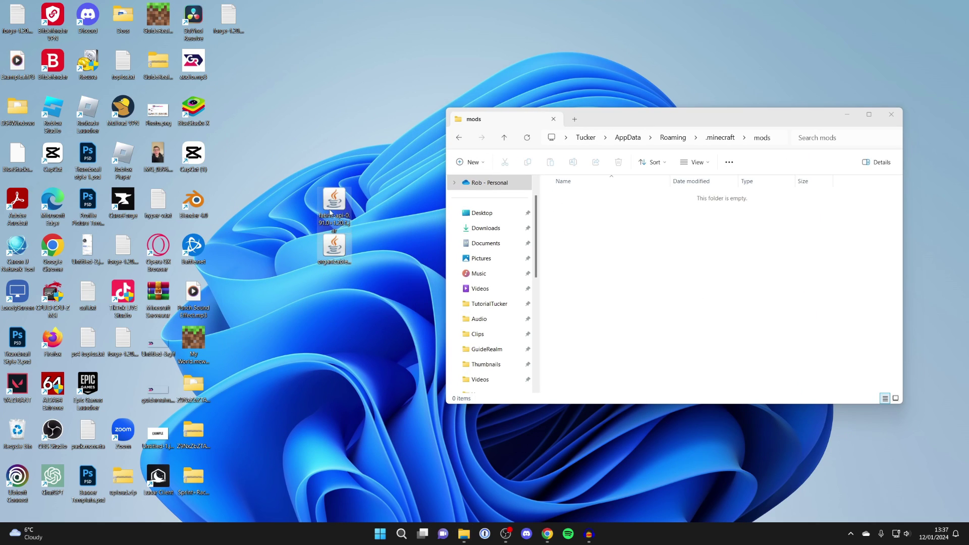
pyautogui.moveTo(330, 214); pyautogui.dragTo(702, 227)
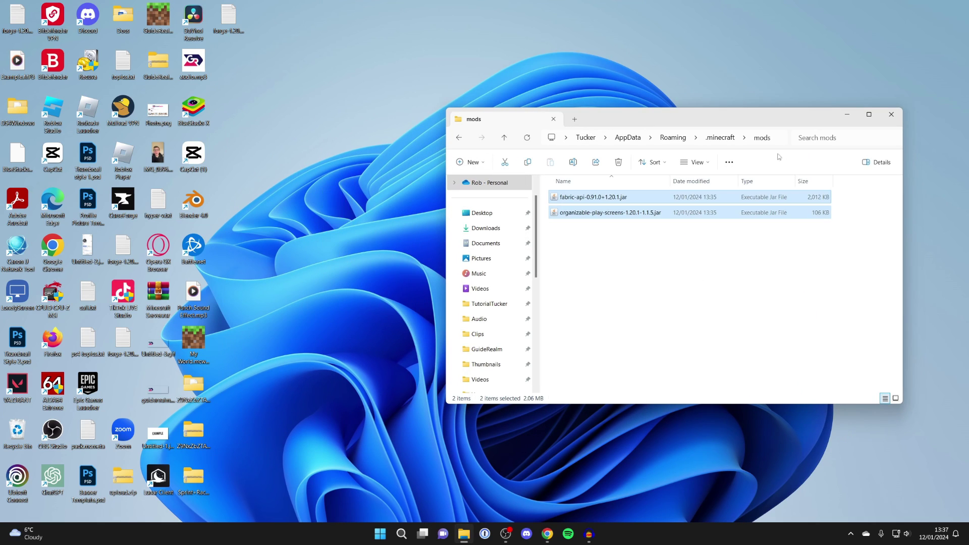
pyautogui.click(890, 114)
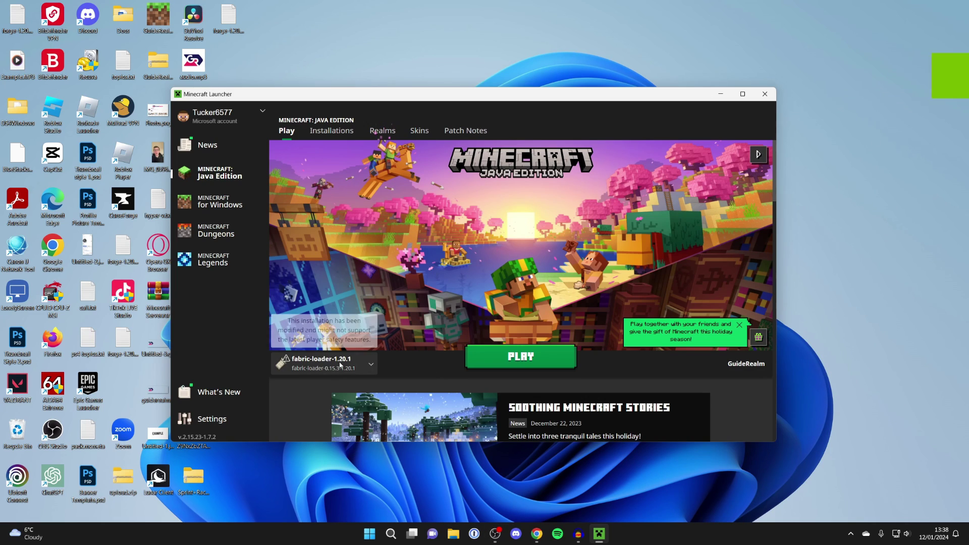
# In the Minecraft Launcher, choose the fabric-loader-1.20.1 installation and launch the game
pyautogui.click(323, 362)
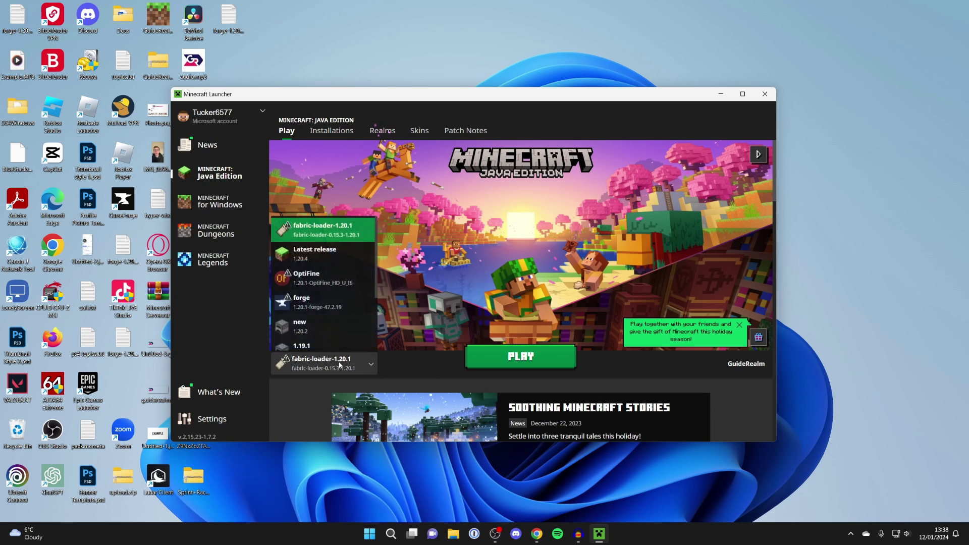
pyautogui.click(313, 237)
pyautogui.click(518, 359)
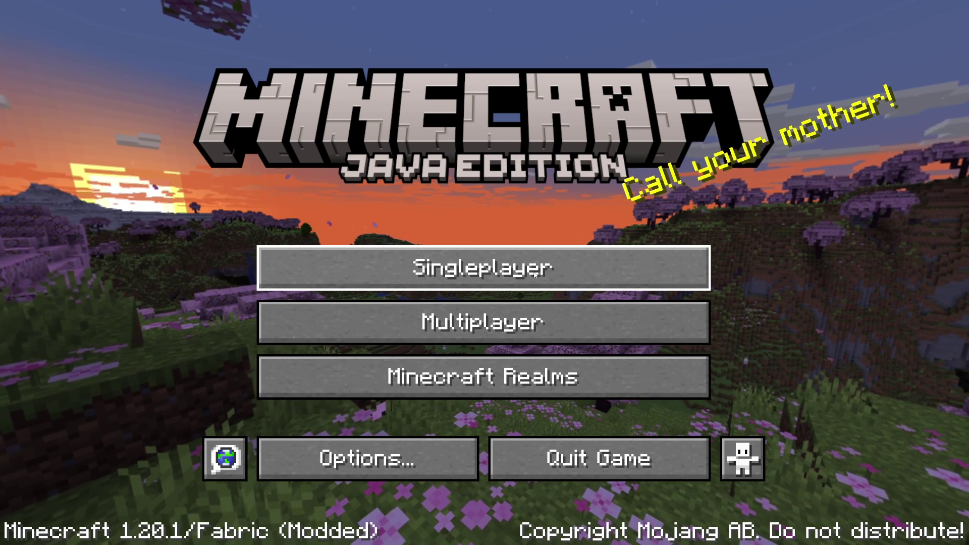
# Open the singleplayer world list and add a folder named New Folder
pyautogui.click(533, 283)
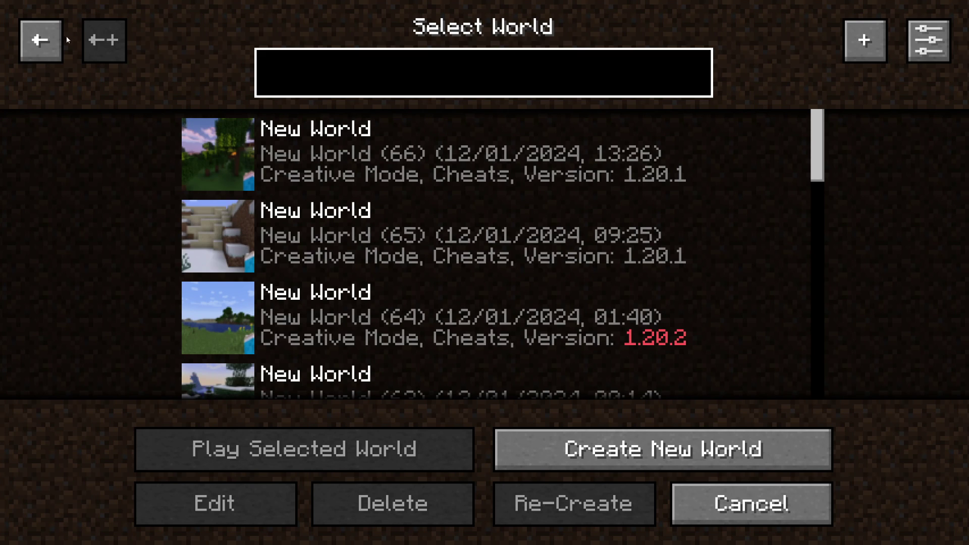
pyautogui.click(864, 39)
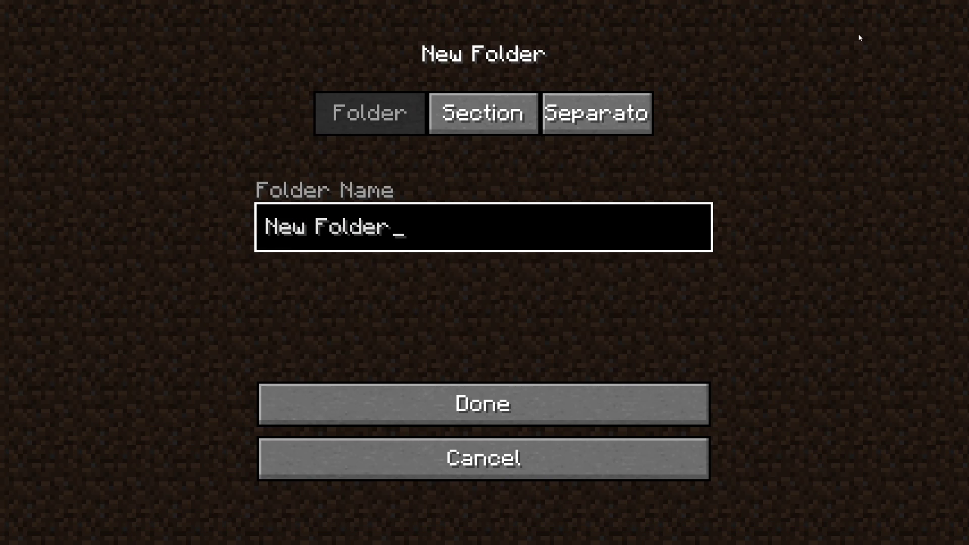
pyautogui.click(507, 406)
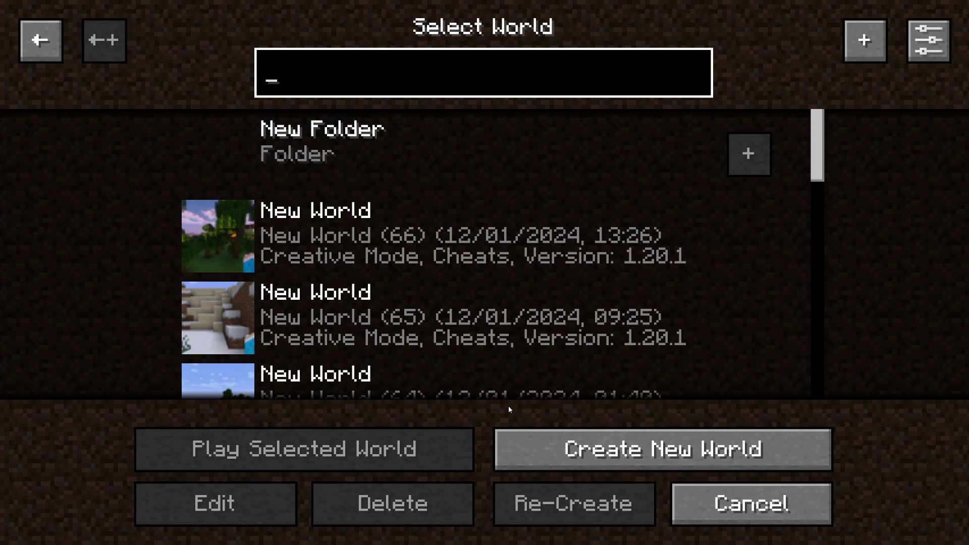
# Open New Folder, create a Creative Mode world inside it, and return to the title screen
pyautogui.click(359, 151)
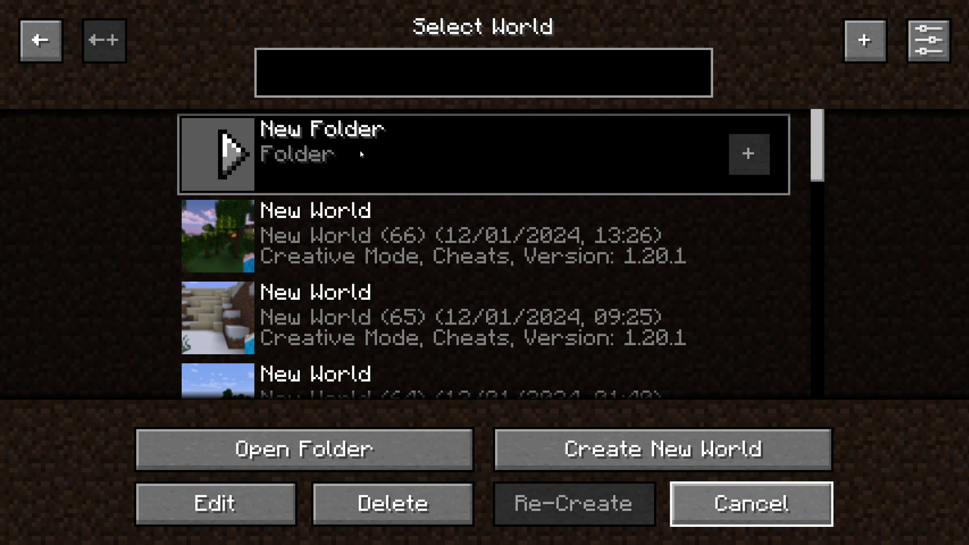
pyautogui.click(359, 151)
pyautogui.click(552, 443)
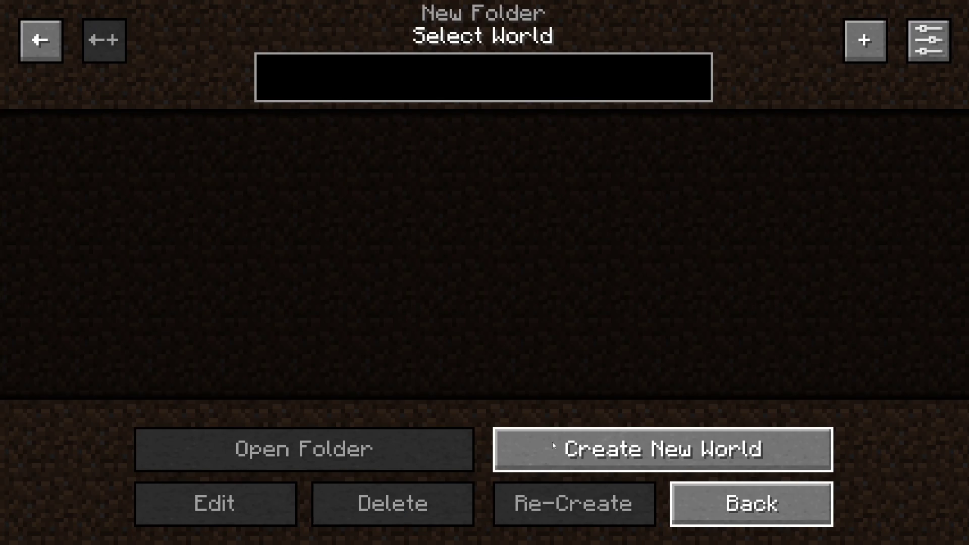
pyautogui.click(474, 182)
pyautogui.click(473, 182)
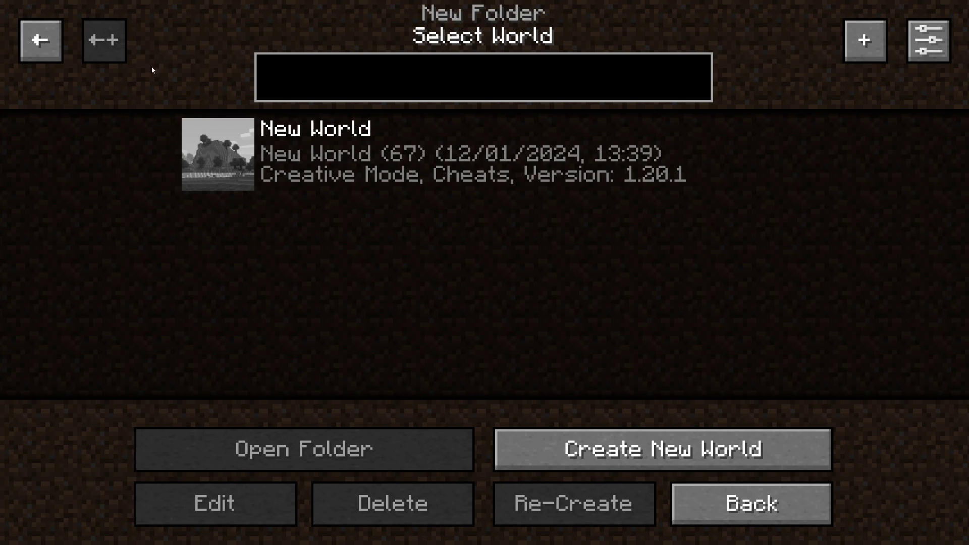
pyautogui.click(41, 40)
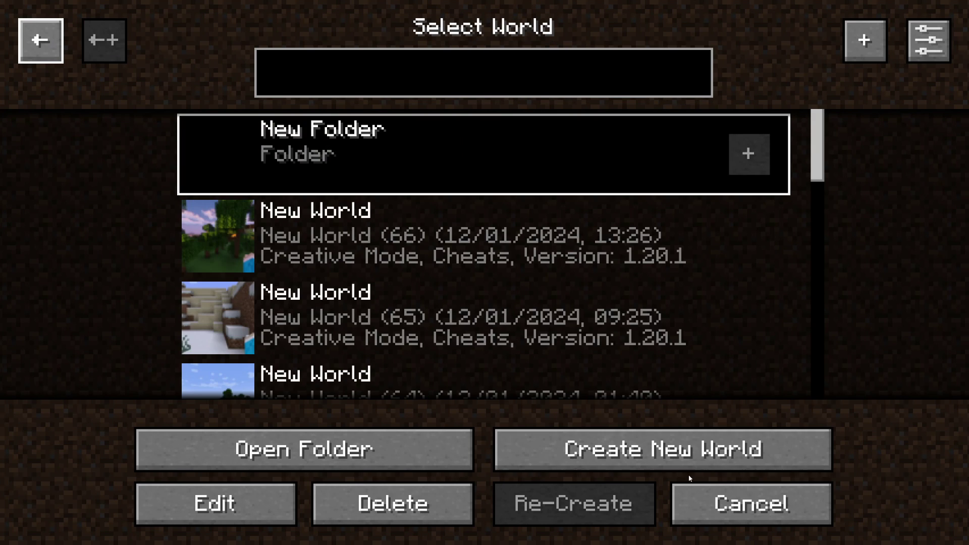
pyautogui.click(704, 502)
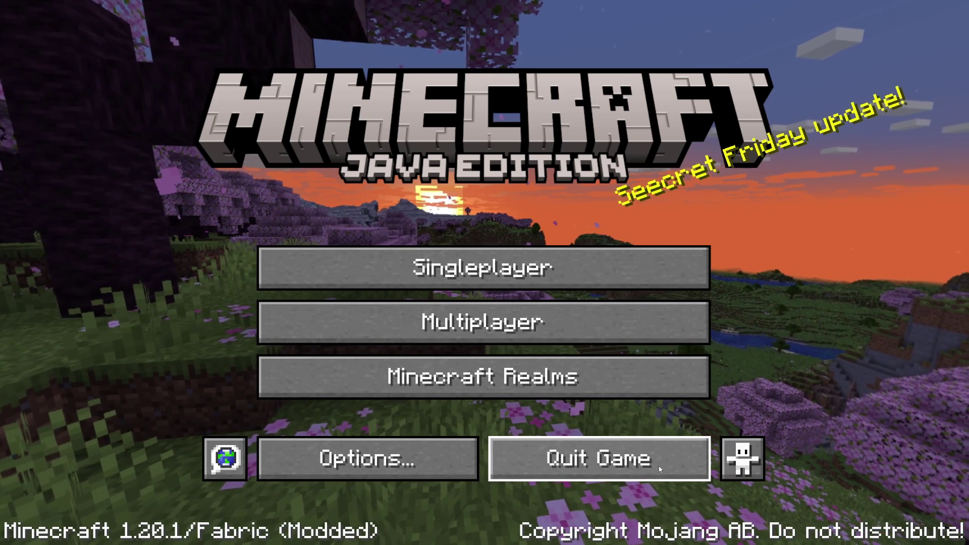